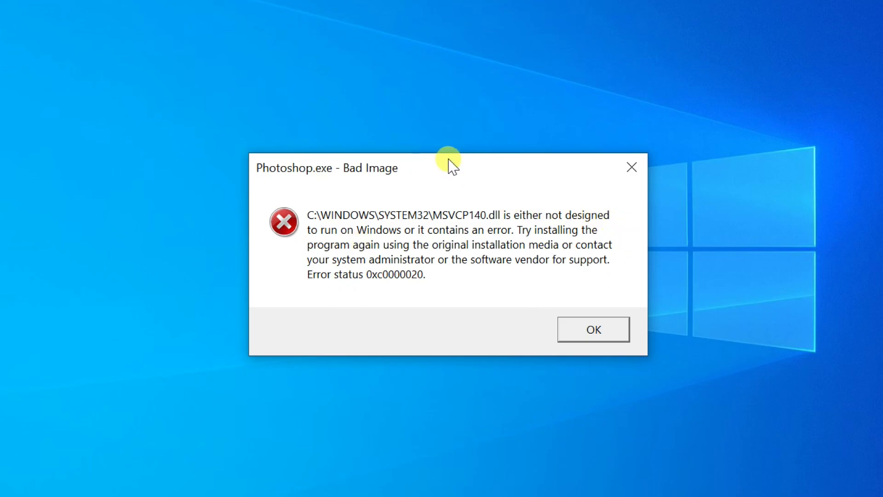
Dismiss the Photoshop.exe Bad Image error messages about MSVCP140.dll
left_click(631, 167)
left_click(626, 167)
left_click(628, 167)
left_click(628, 166)
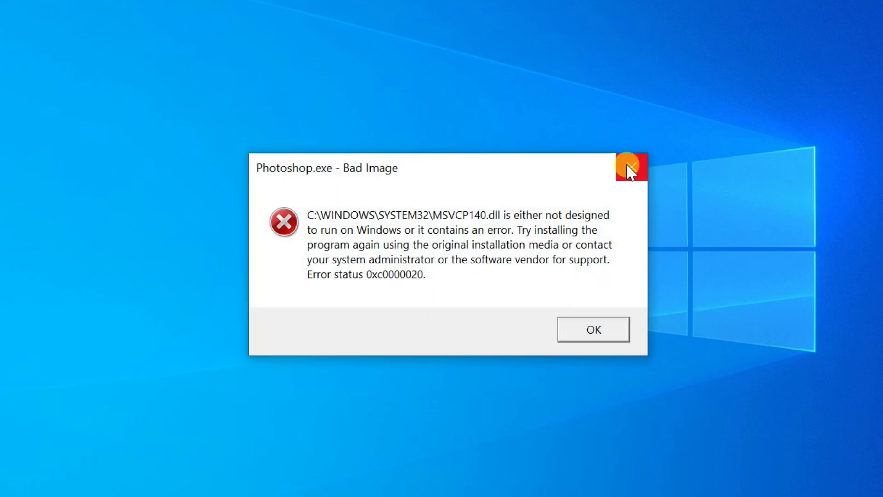
left_click(628, 167)
left_click(629, 167)
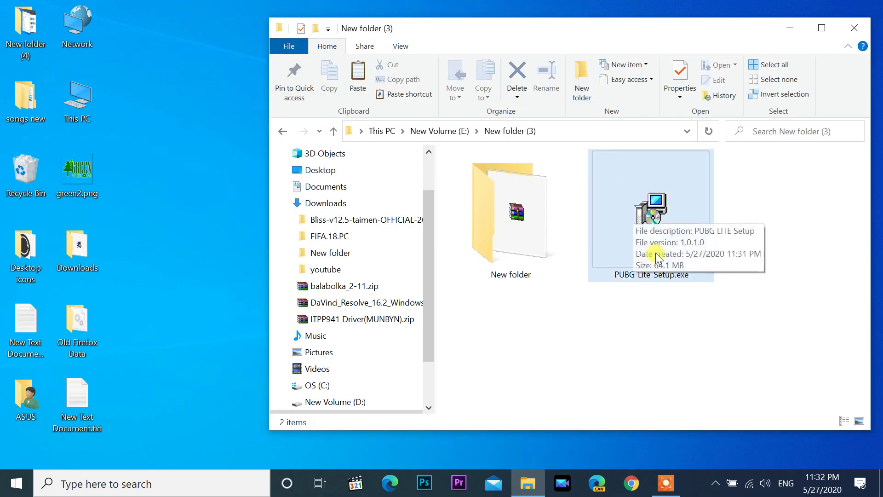
Launch PUBG-Lite-Setup.exe from New folder (3), close the folder window, and use English as the setup language
left_click(650, 209)
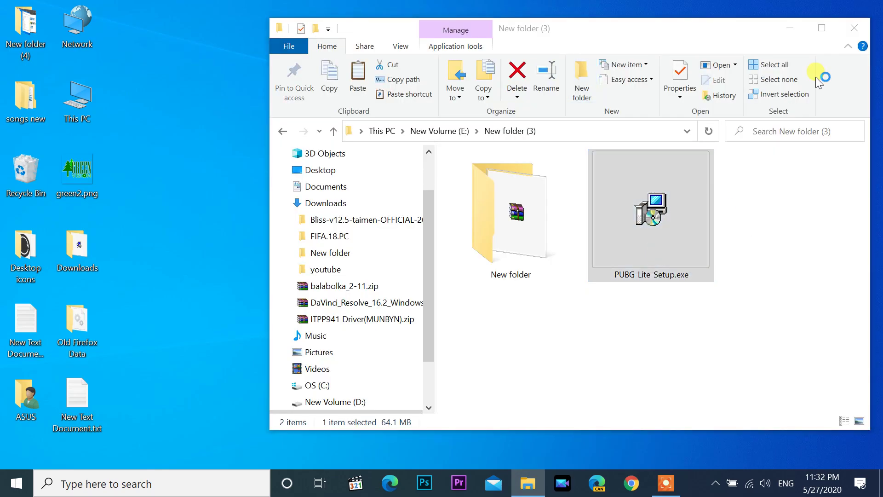
left_click(855, 29)
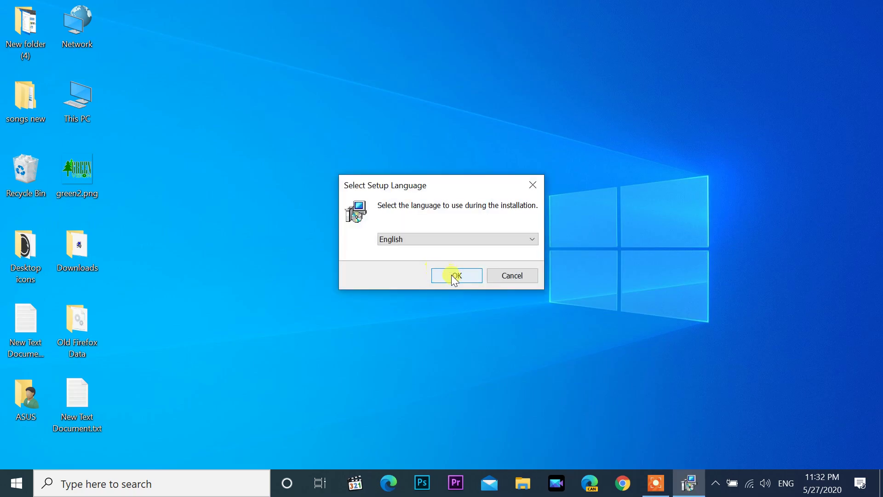
left_click(452, 275)
Accept the license agreement and install PUBG LITE into C:\Program Files (x86)\PUBGLite with a desktop shortcut
left_click(521, 347)
left_click(304, 307)
left_click(520, 347)
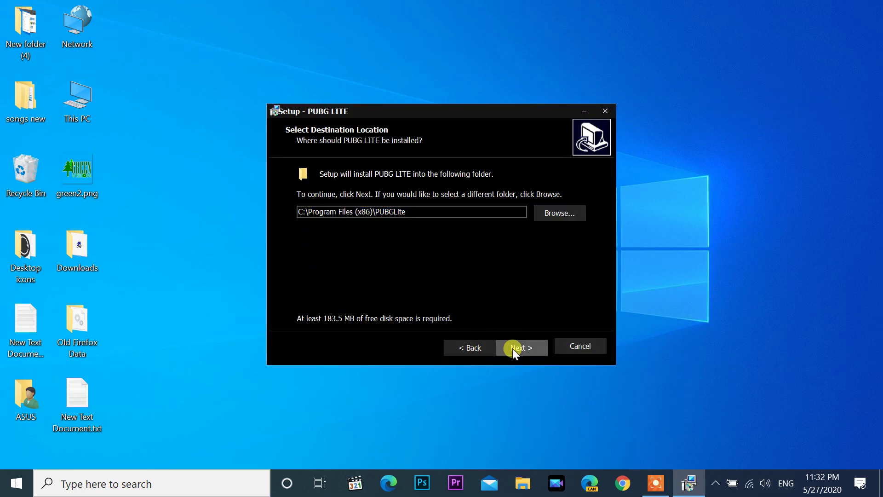
left_click(513, 349)
left_click(304, 214)
left_click(521, 347)
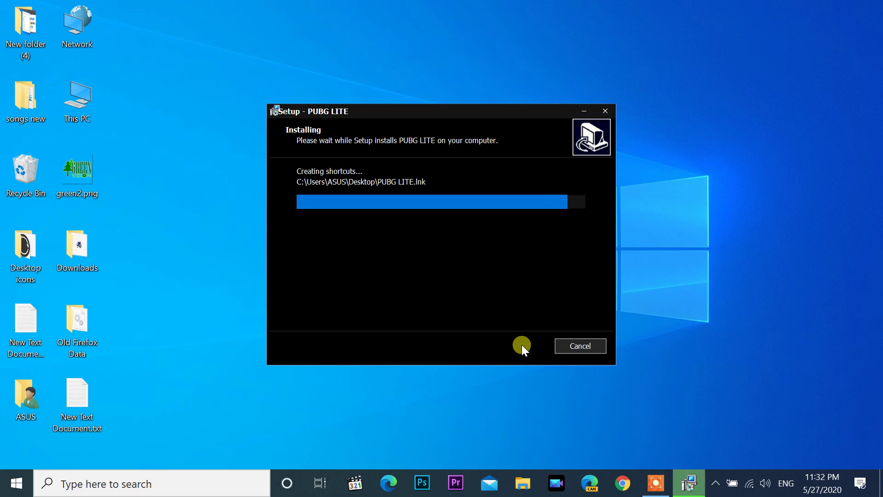
Finish the PUBG LITE setup and dismiss the Launcher.exe Bad Image error messages
left_click(521, 350)
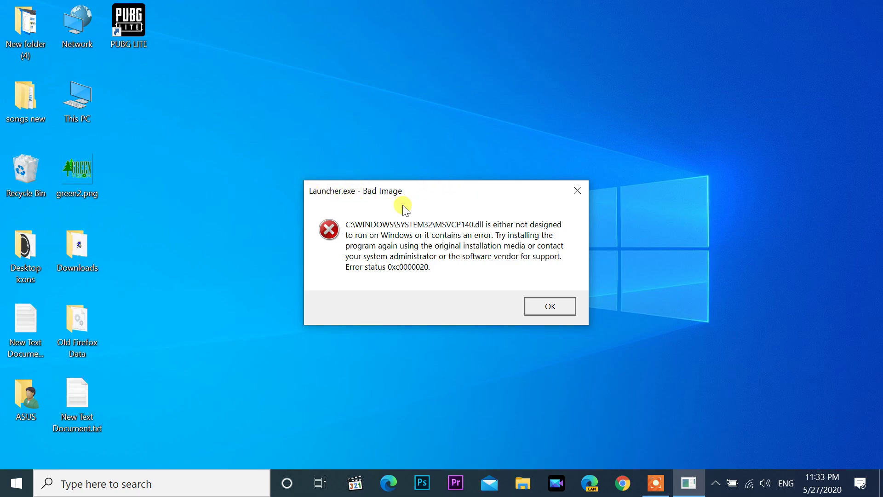
left_click(562, 310)
left_click(528, 307)
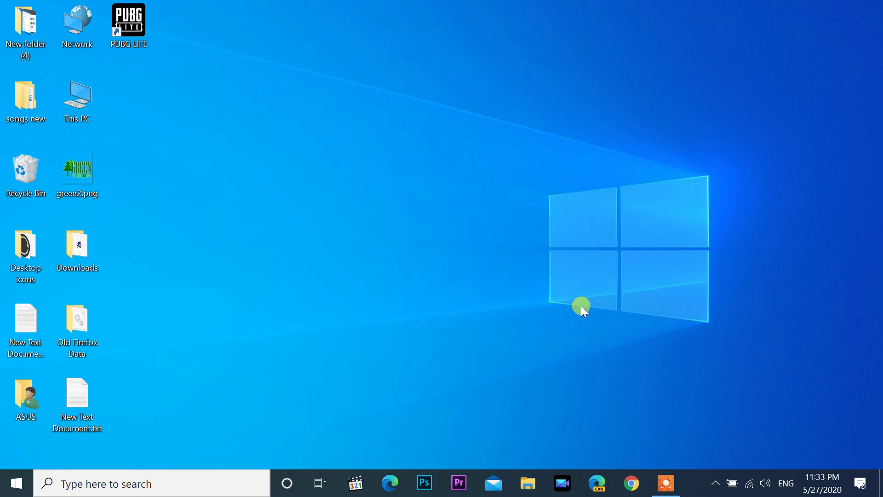
Switch to Chrome, search Google for "visual c++ redistributable 2015", and open Microsoft's download page for Visual Studio 2015
left_click(631, 484)
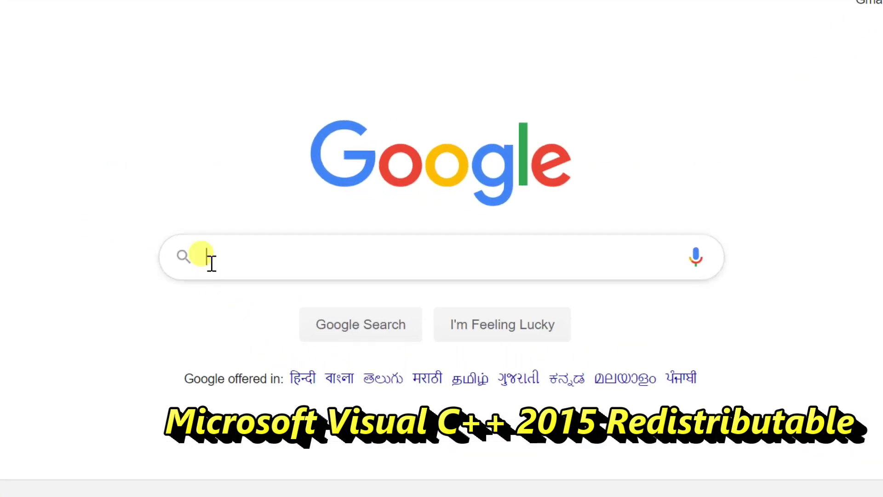
type("v")
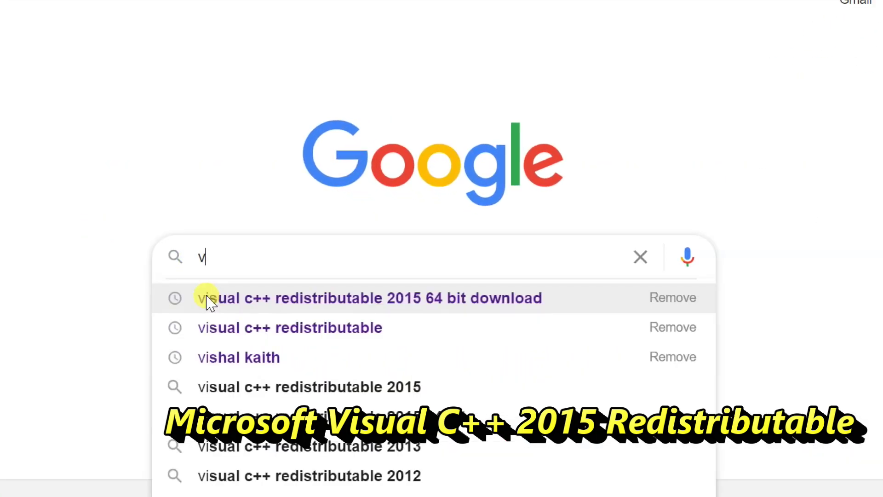
type("isual c++ re")
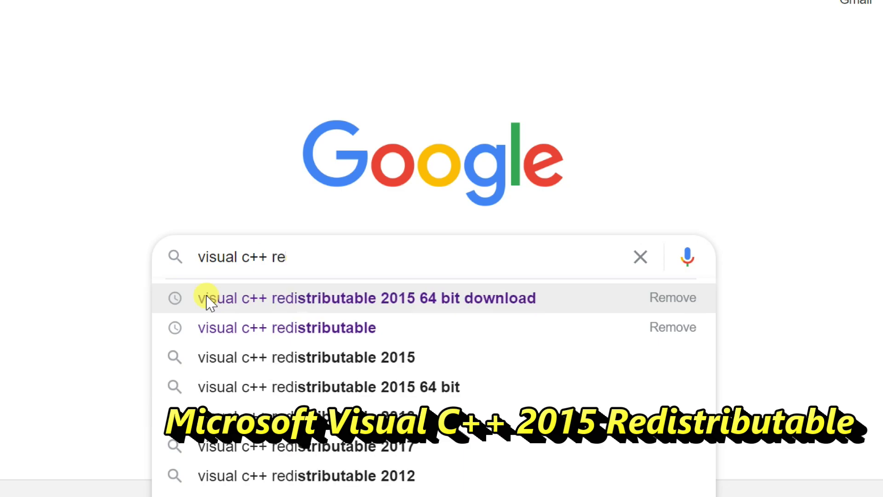
type("distributable 2015")
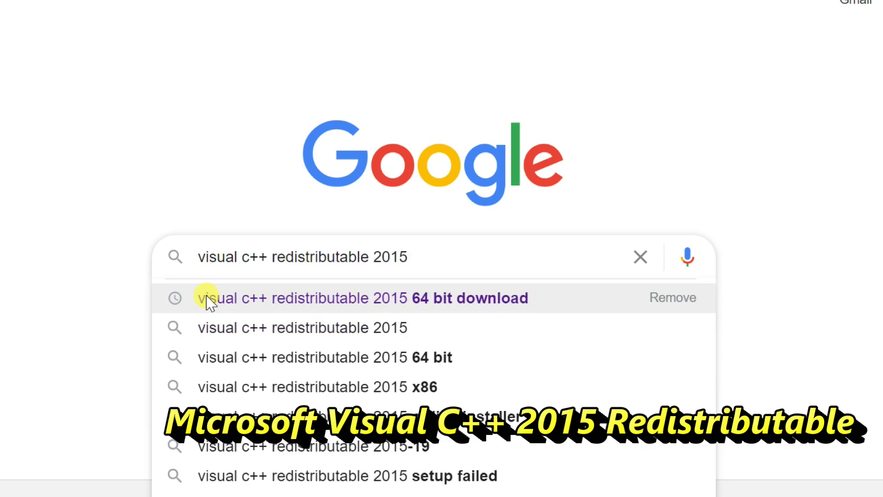
key("Return")
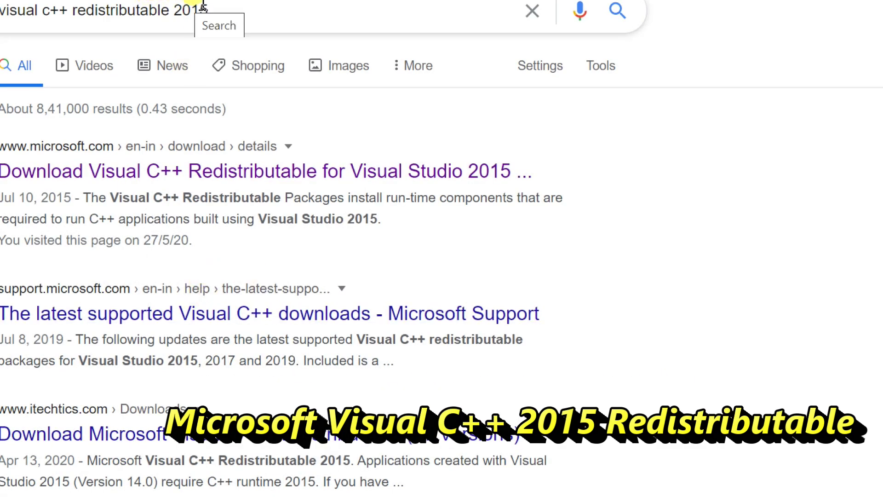
left_click(105, 173)
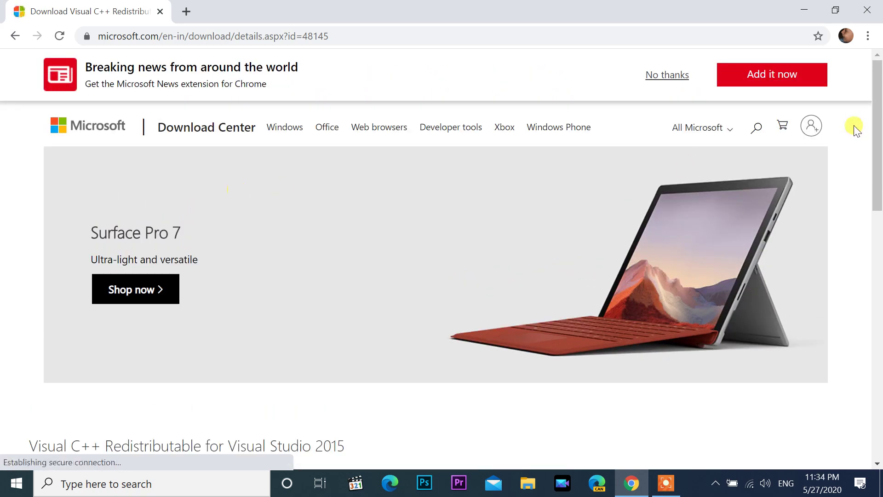
left_click_drag(875, 127, 879, 227)
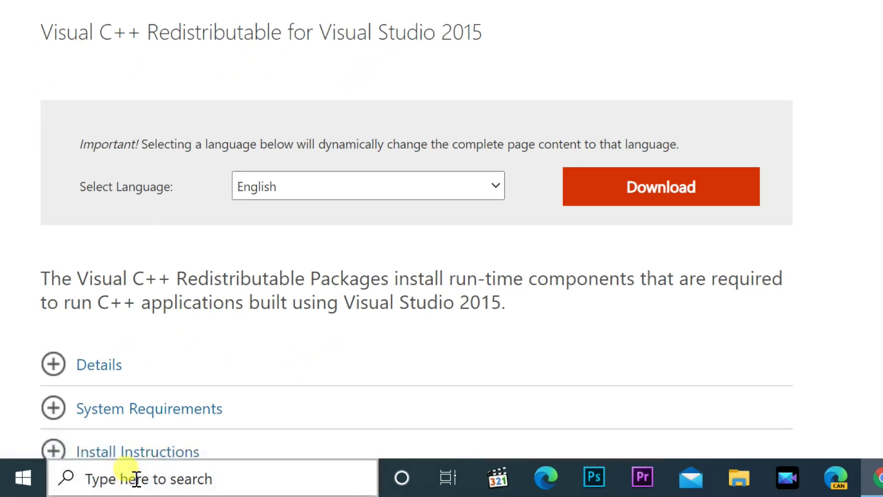
Search Windows for "about", check the system type in the About your PC device specifications, and close Settings
left_click(96, 482)
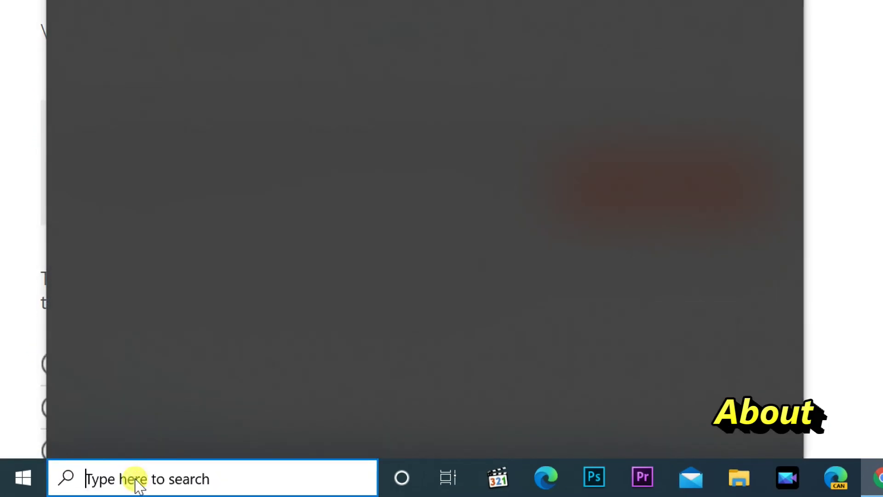
type("about")
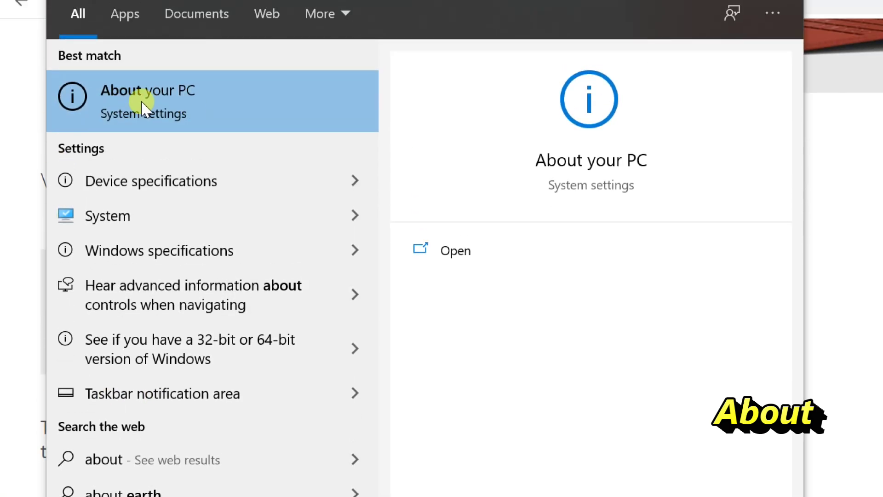
left_click(178, 95)
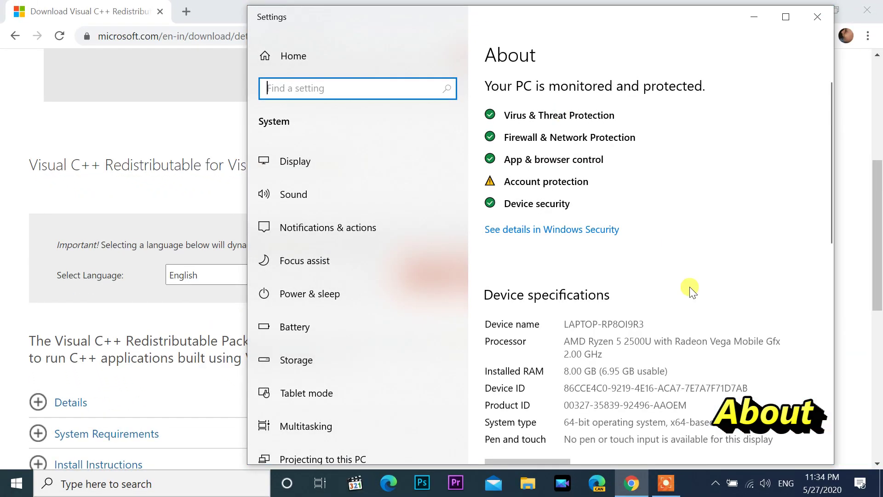
scroll(826, 195, "down", 1)
scroll(745, 275, "down", 5)
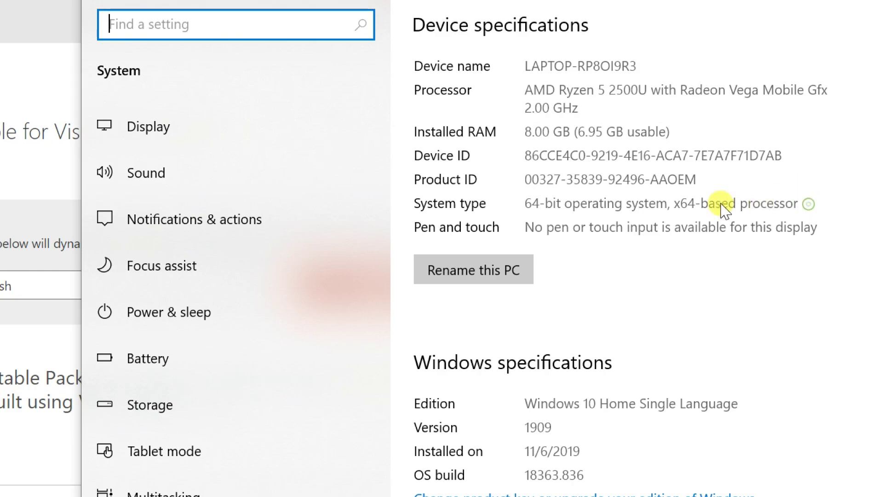
left_click(444, 220)
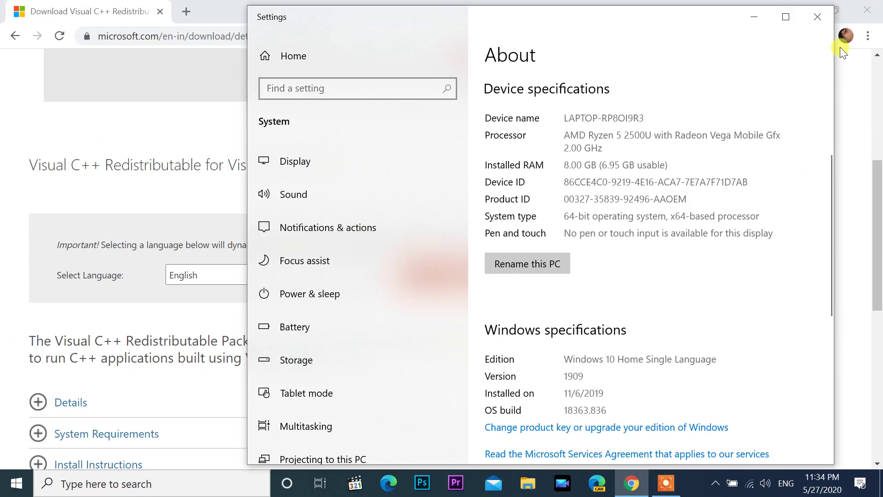
left_click(818, 17)
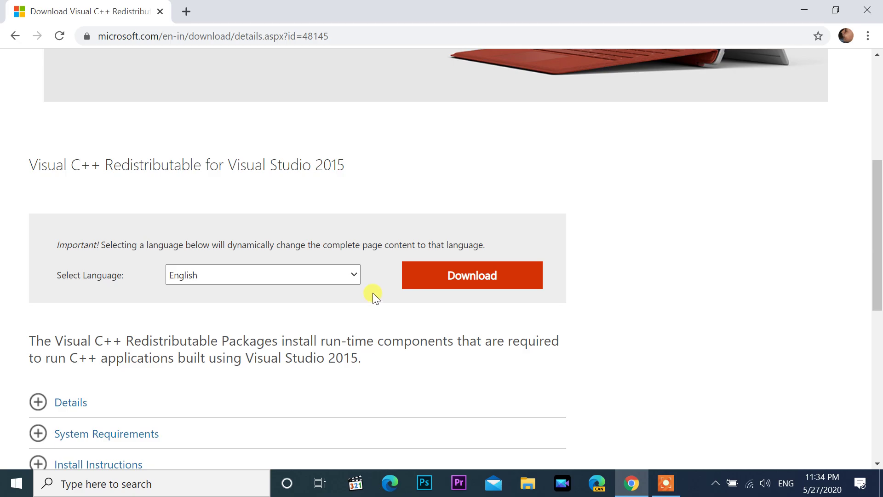
Download both vc_redist.x64.exe and vc_redist.x86.exe in English, allowing the site to download multiple files
left_click(468, 276)
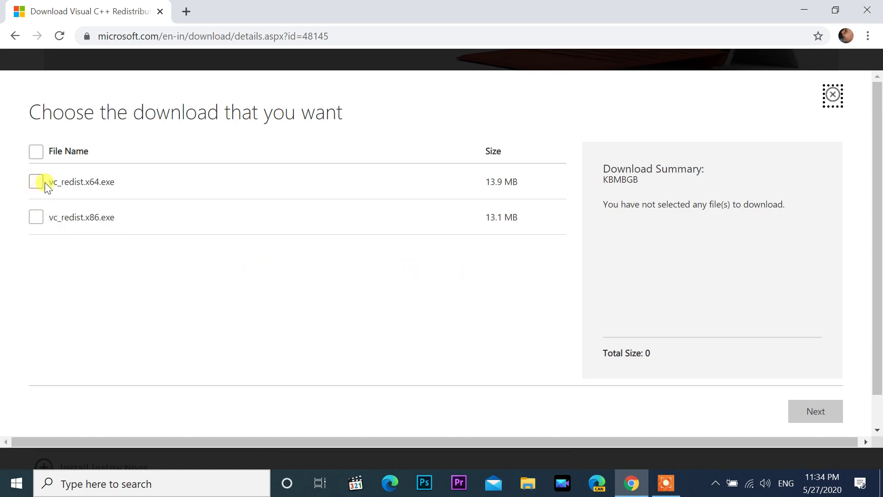
left_click(37, 152)
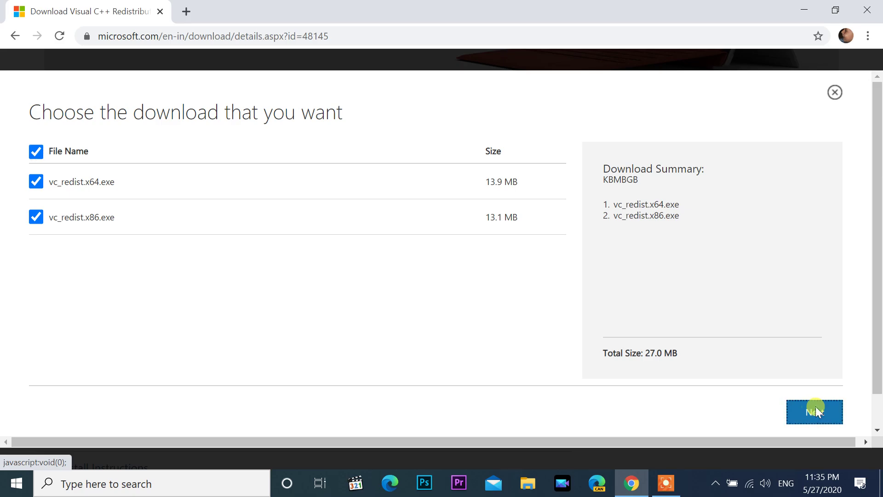
left_click(814, 409)
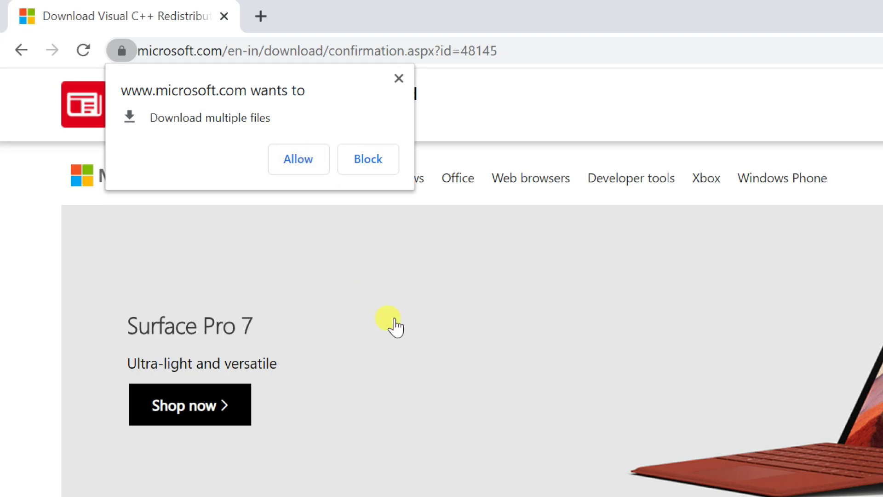
left_click(294, 160)
scroll(184, 382, "down", 1)
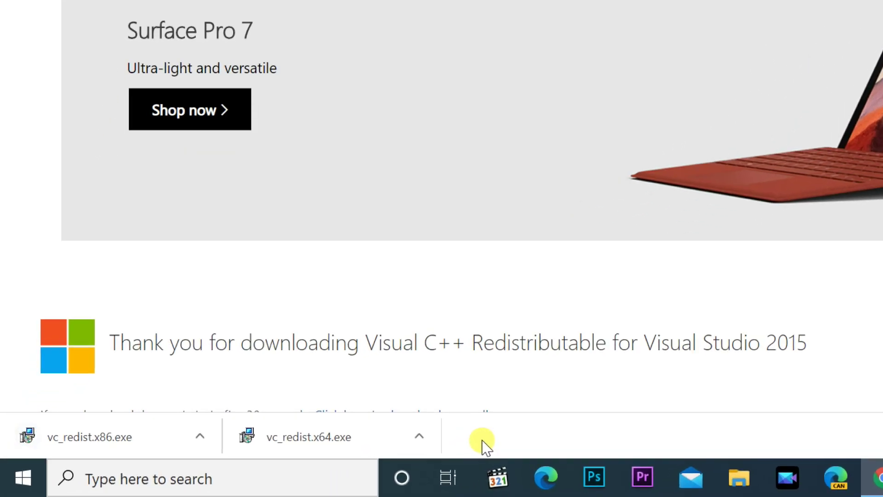
Try to install the x64 Microsoft Visual C++ 2015 Redistributable from vc_redist.x64.exe, agreeing to the license terms, and close the setup
left_click(294, 442)
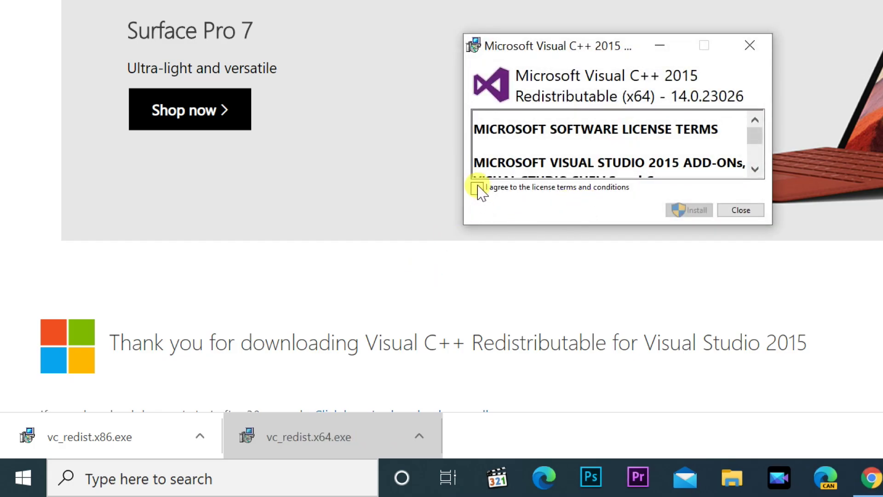
left_click(477, 188)
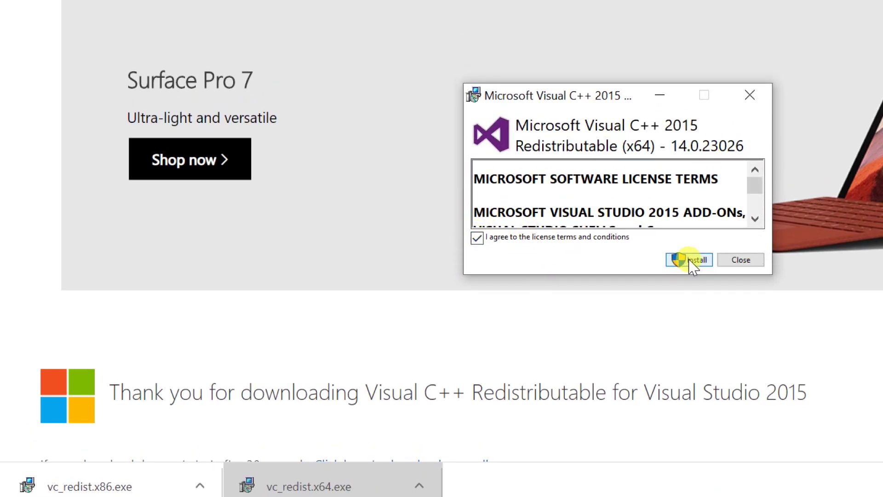
left_click(689, 261)
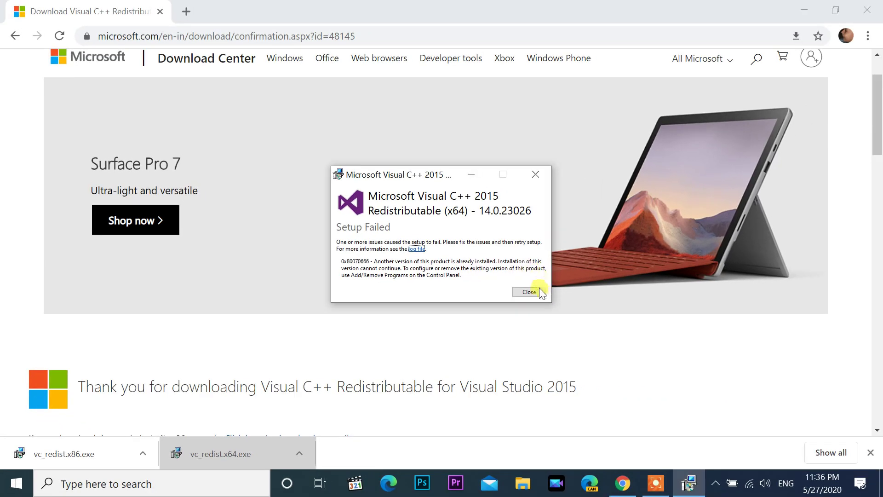
left_click(538, 291)
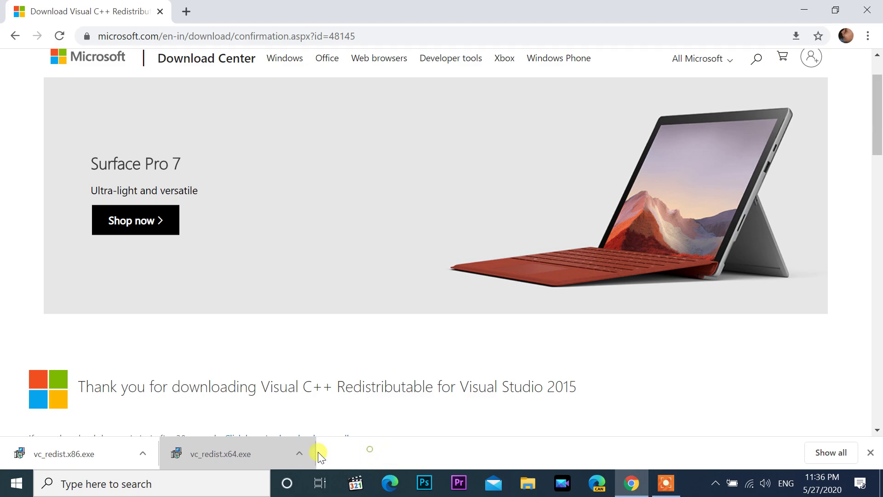
Minimize the browser, search Windows for "control", and open Programs and Features in Control Panel
left_click(805, 9)
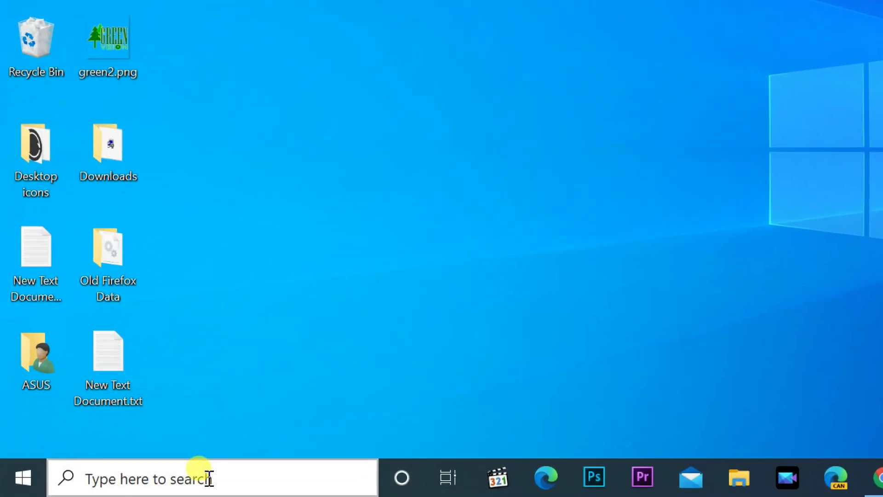
left_click(147, 483)
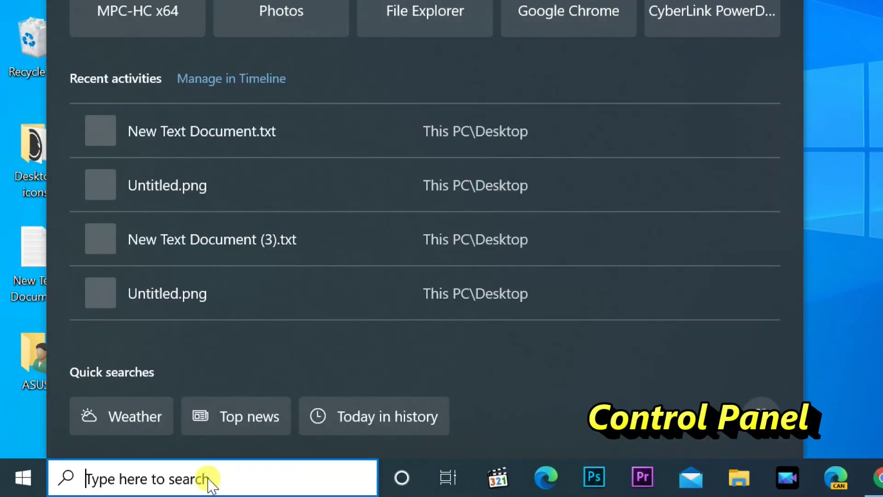
type("control")
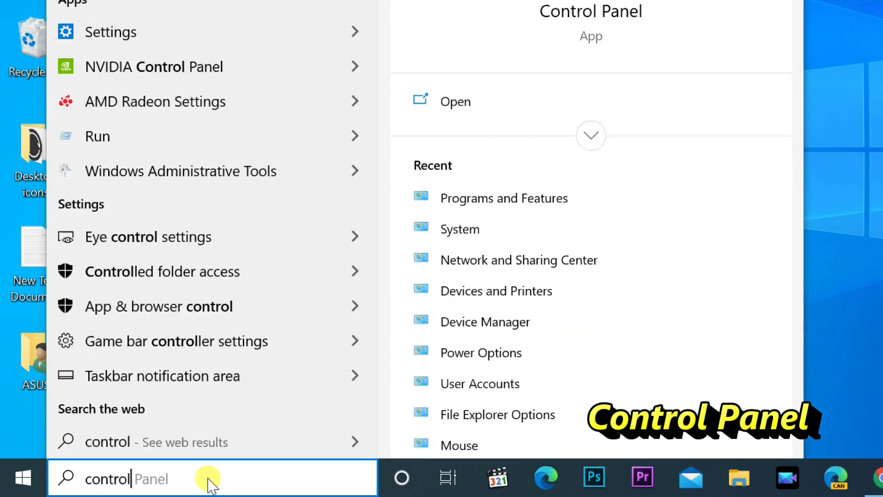
left_click(153, 48)
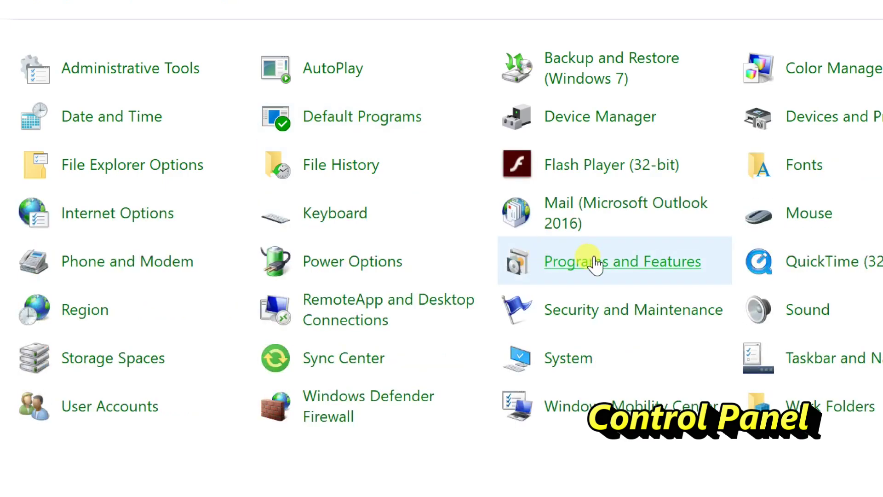
left_click(598, 262)
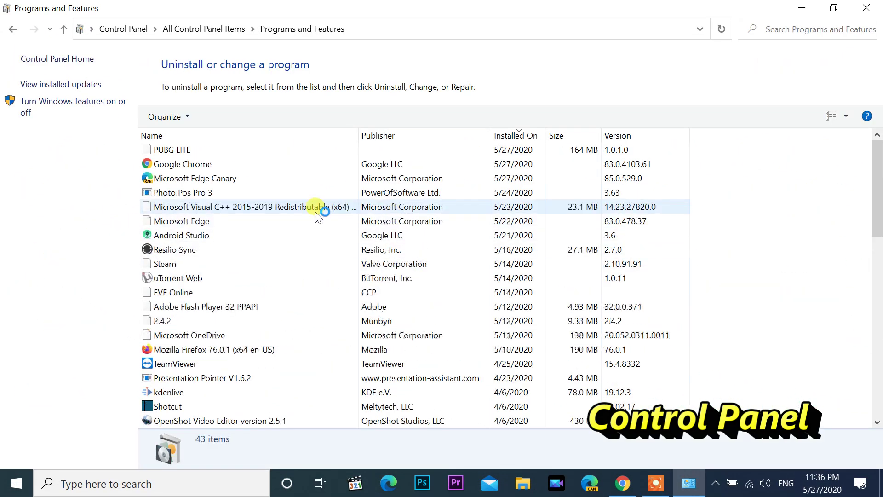
Uninstall Microsoft Visual C++ 2015-2019 Redistributable (x86) - 14.22.27821 and close its setup
scroll(299, 217, "down", 1)
scroll(300, 220, "down", 1)
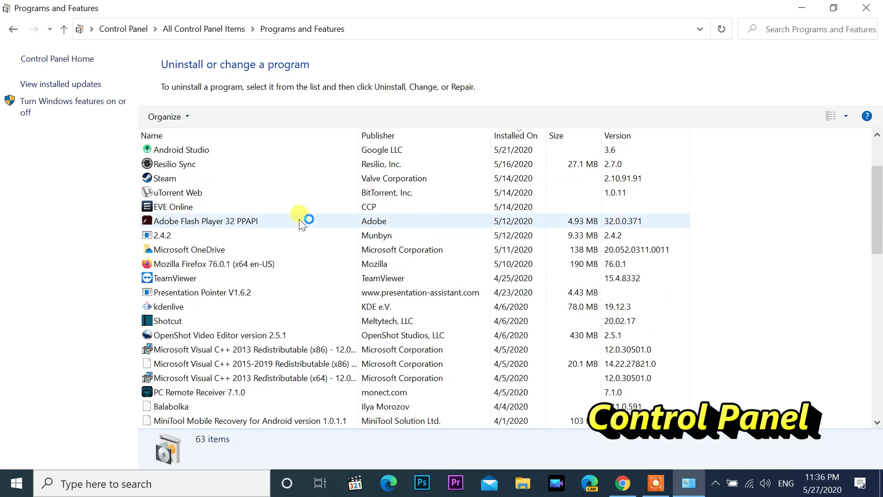
left_click(286, 366)
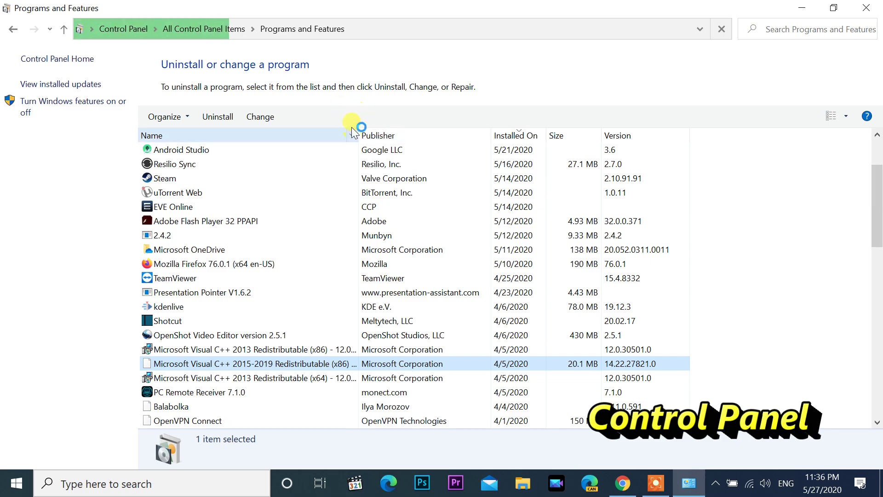
left_click_drag(360, 135, 480, 135)
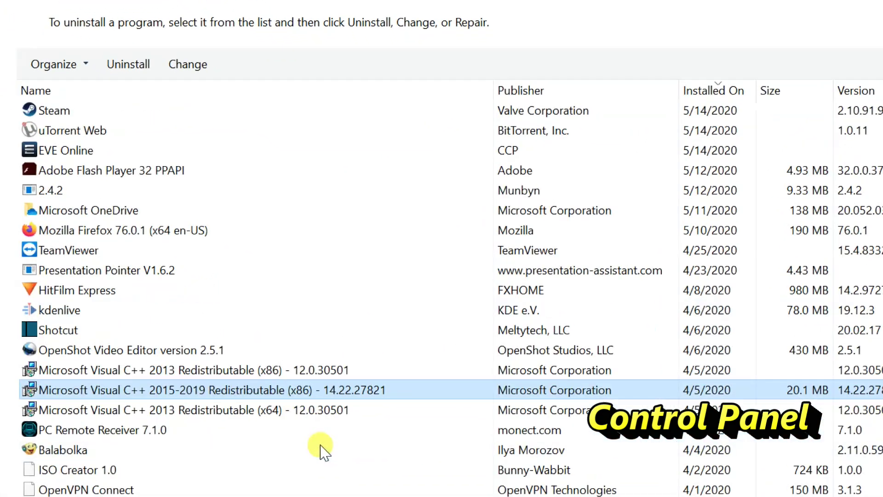
scroll(276, 453, "down", 1)
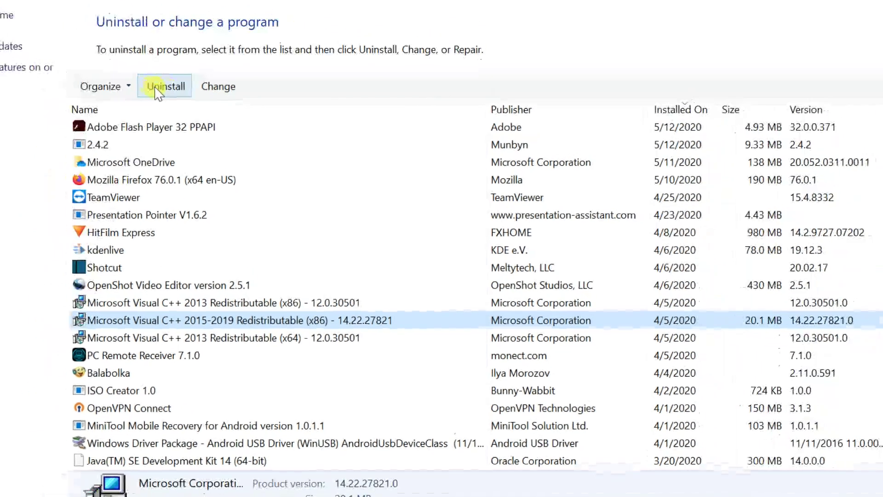
left_click(125, 66)
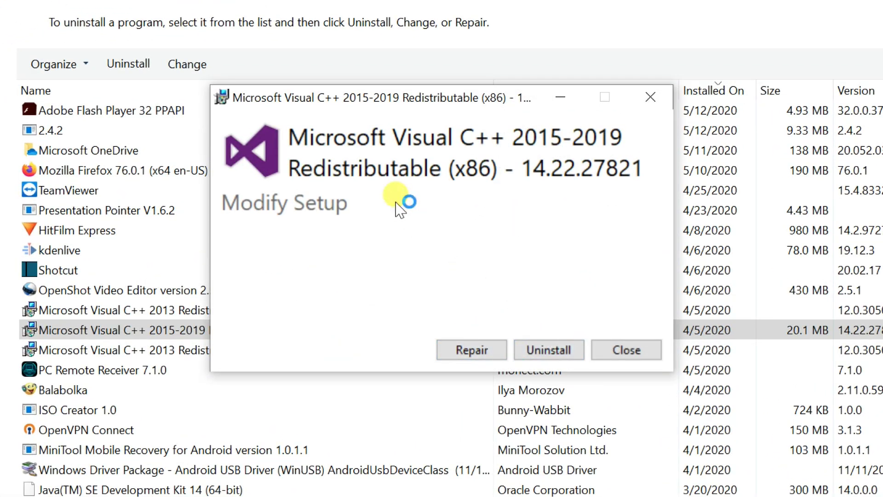
left_click(557, 350)
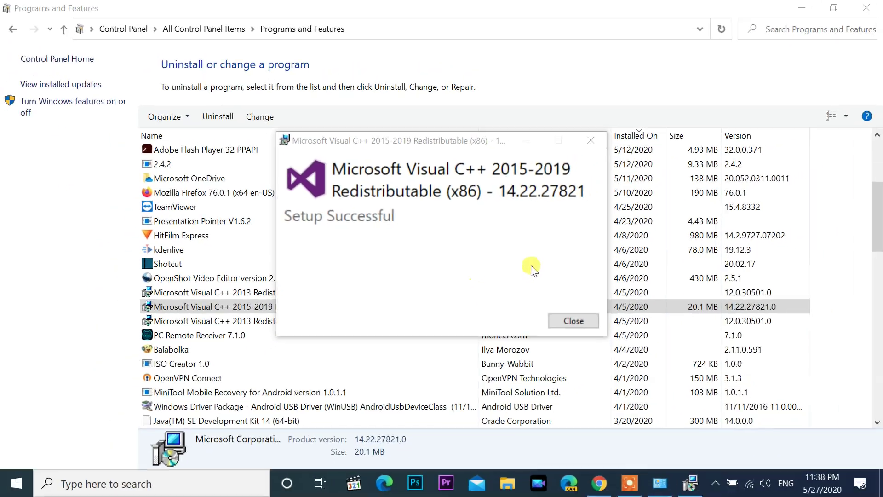
left_click(581, 320)
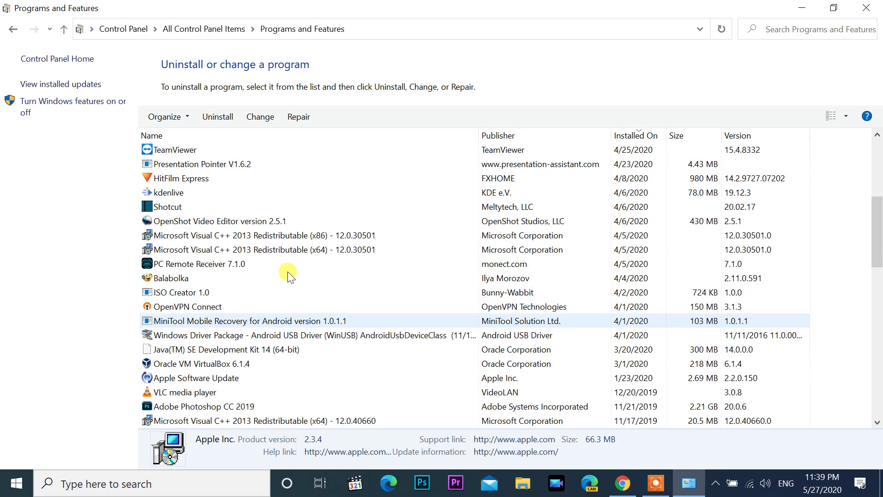
Uninstall Microsoft Visual C++ 2015-2019 Redistributable (x64) - 14.23.27820, close its setup, and close Programs and Features
scroll(294, 281, "up", 1)
scroll(308, 295, "up", 5)
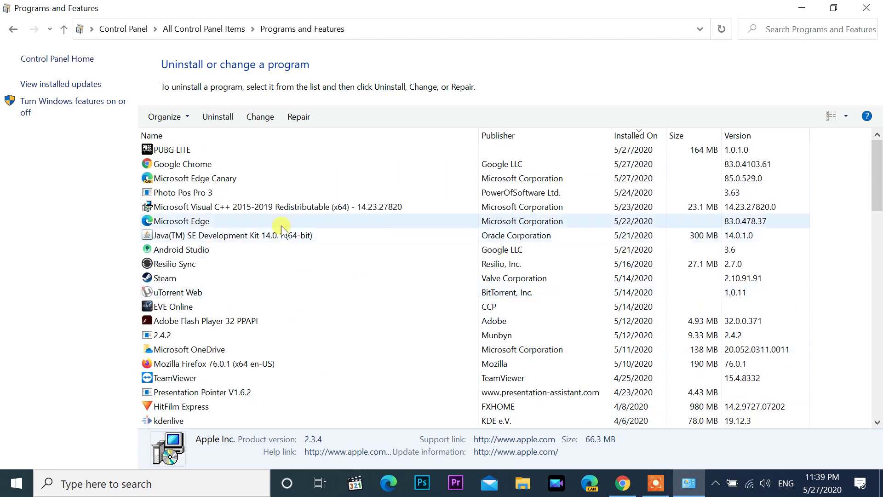
left_click(297, 207)
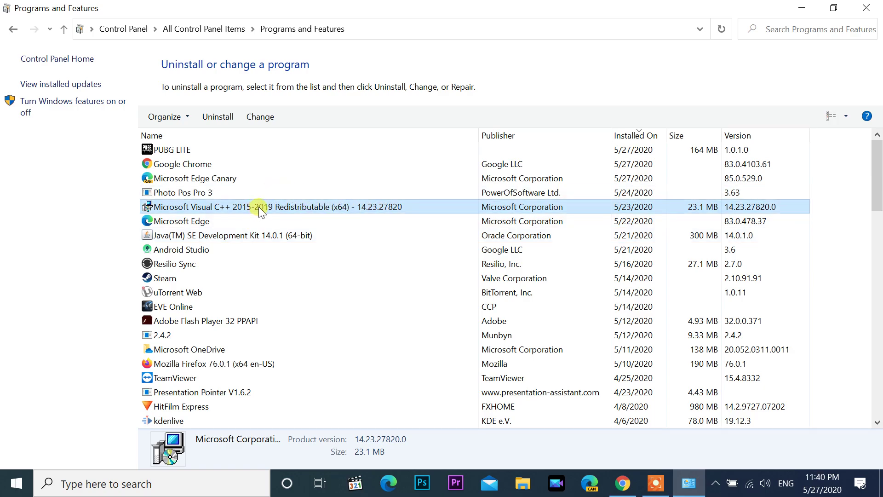
left_click(218, 117)
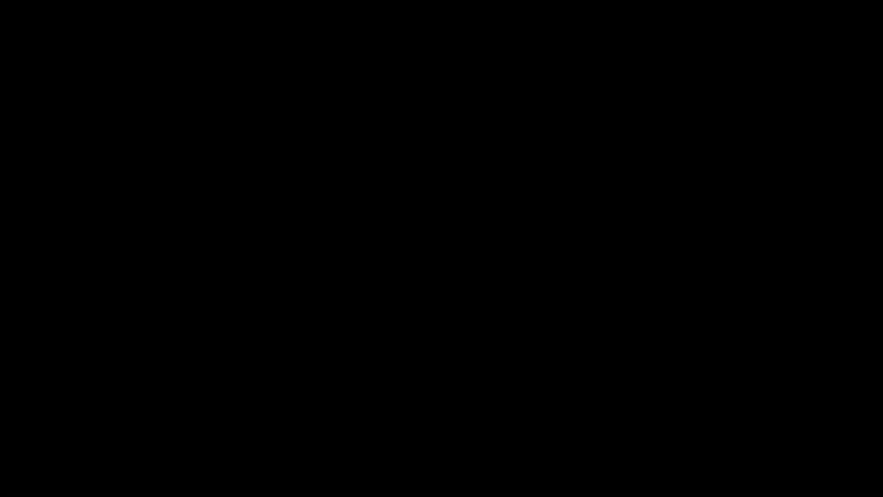
left_click(375, 323)
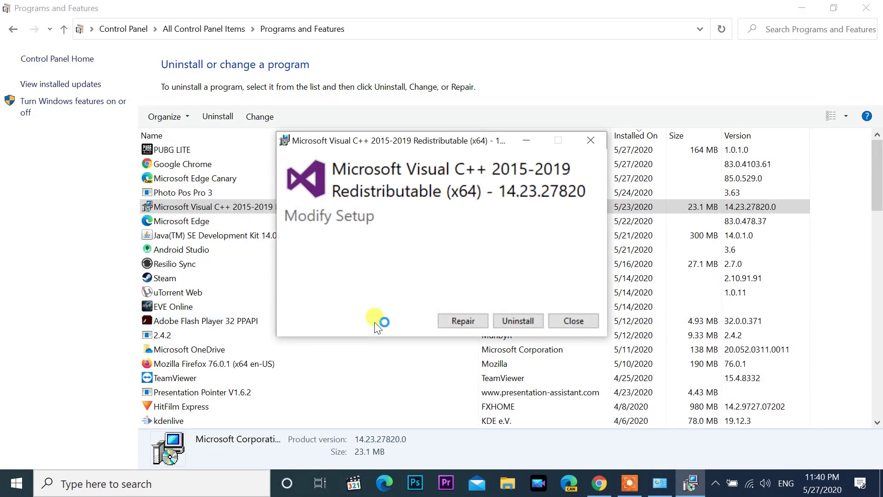
left_click(519, 320)
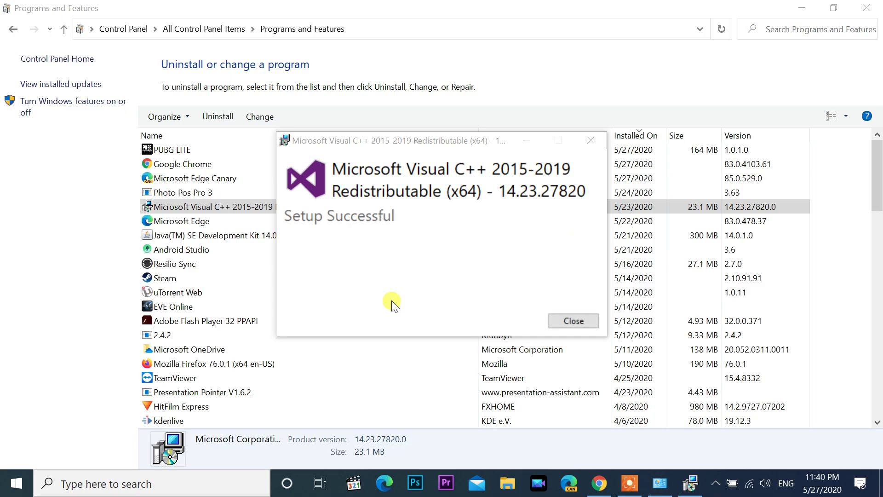
left_click(567, 316)
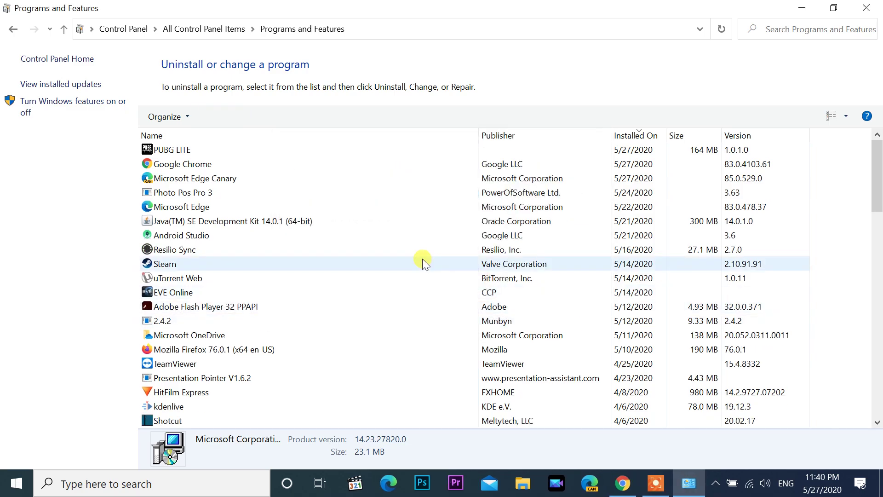
left_click(857, 9)
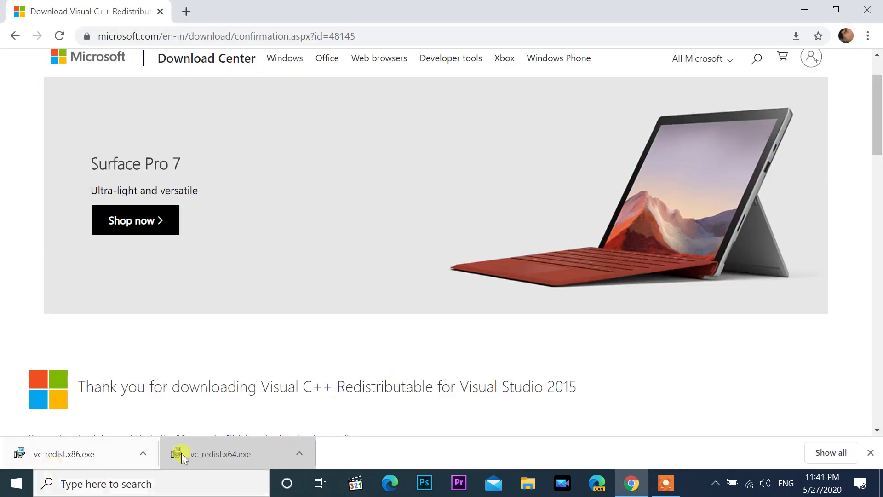
Install the x64 Microsoft Visual C++ 2015 Redistributable from the downloaded vc_redist.x64.exe, agreeing to the license terms, and close the setup
left_click(239, 449)
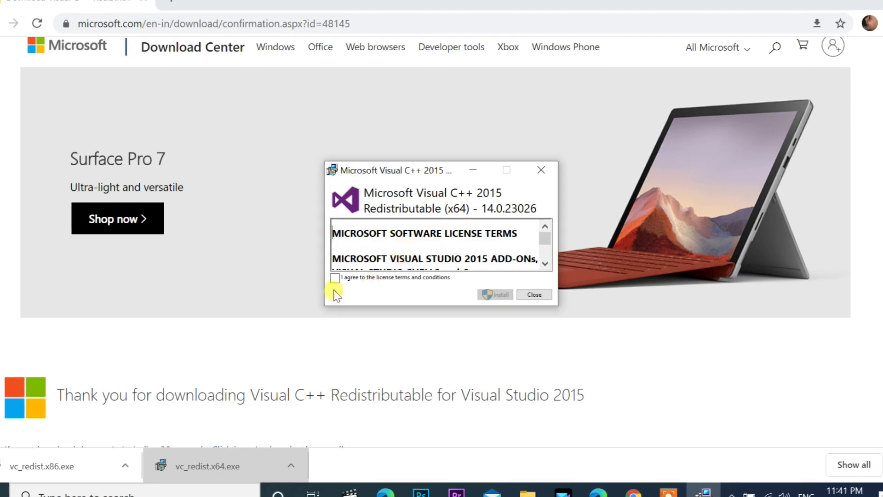
left_click(341, 274)
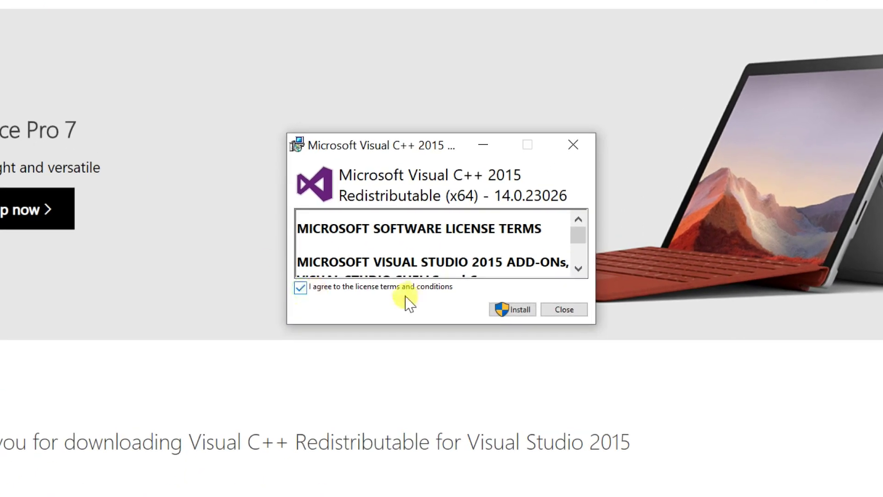
left_click(520, 311)
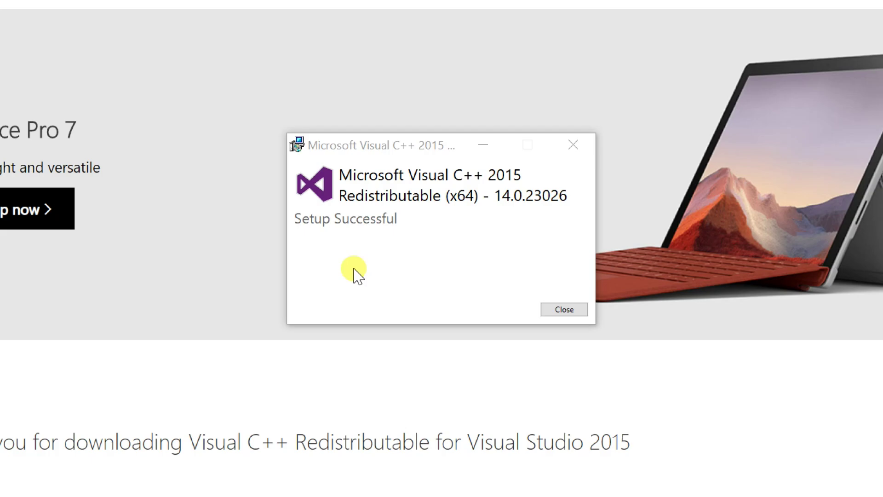
left_click(571, 307)
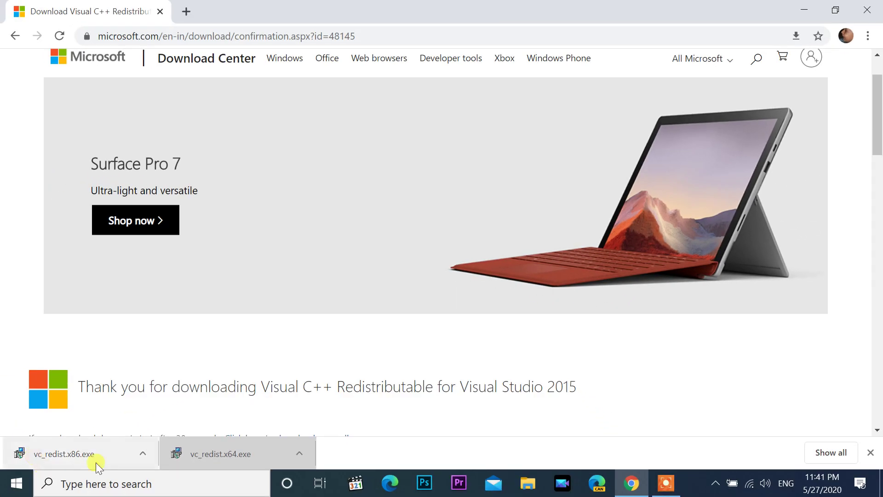
Install the x86 Microsoft Visual C++ 2015 Redistributable from the downloaded vc_redist.x86.exe, agreeing to the license terms, and close the setup
left_click(75, 454)
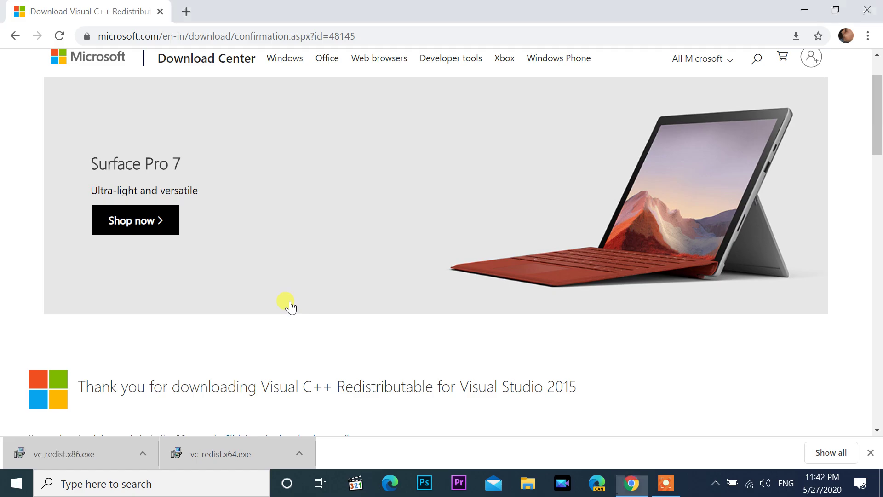
left_click(341, 276)
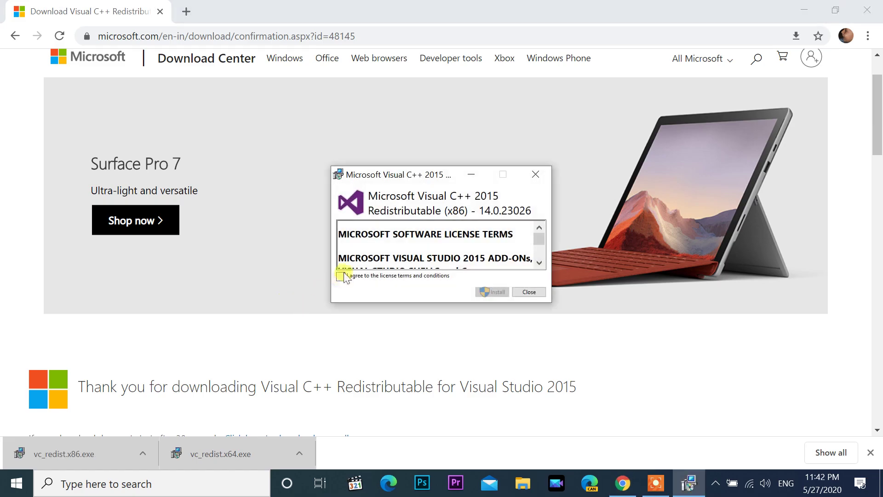
left_click(492, 292)
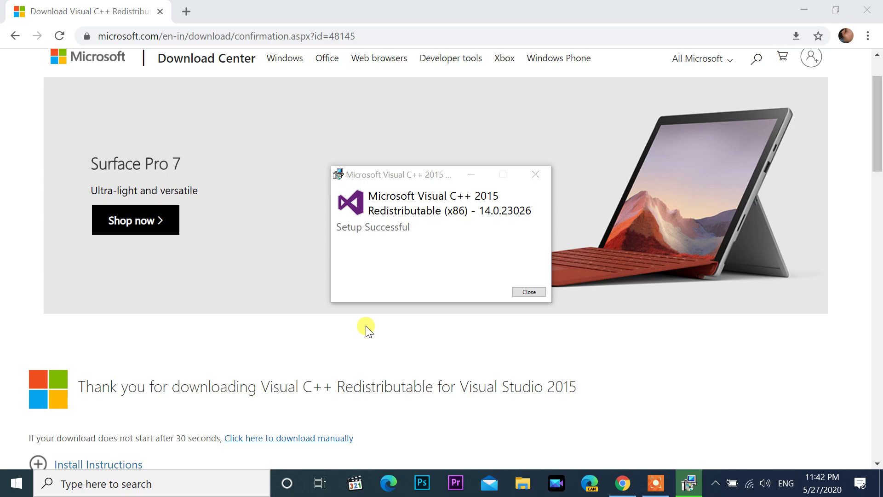
left_click(527, 293)
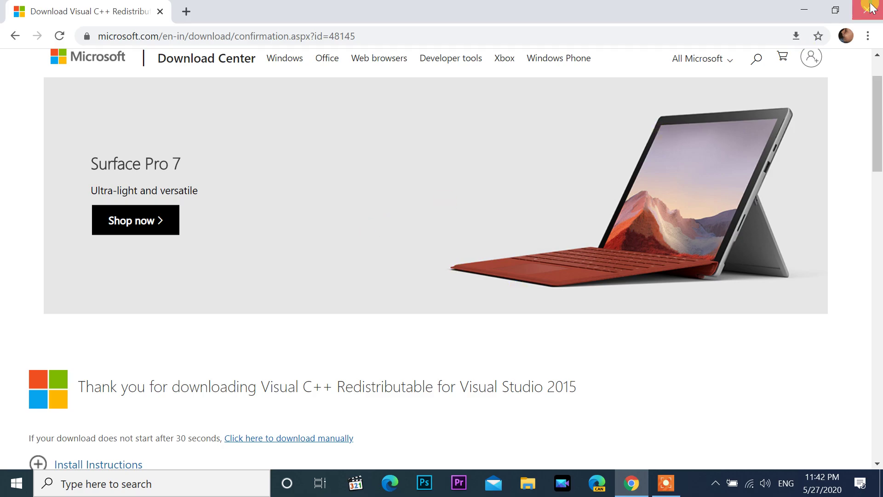
Minimize the browser and Photoshop windows and launch PUBG LITE from the desktop
left_click(804, 11)
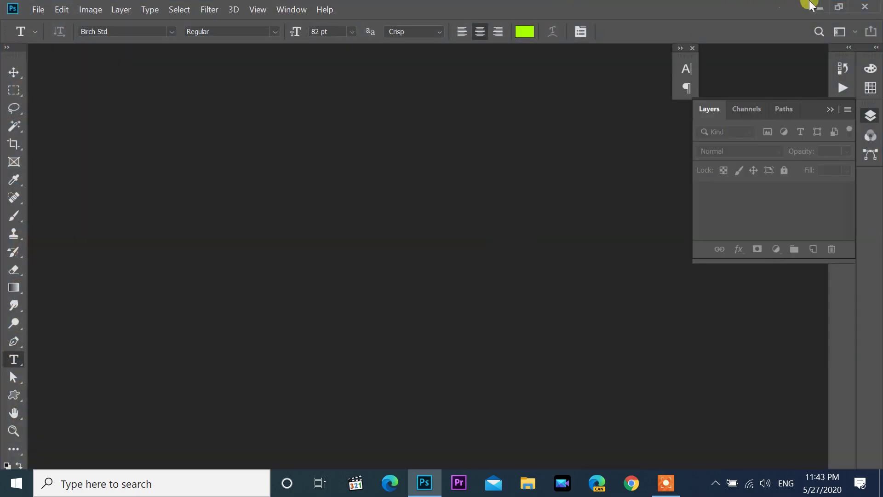
left_click(822, 10)
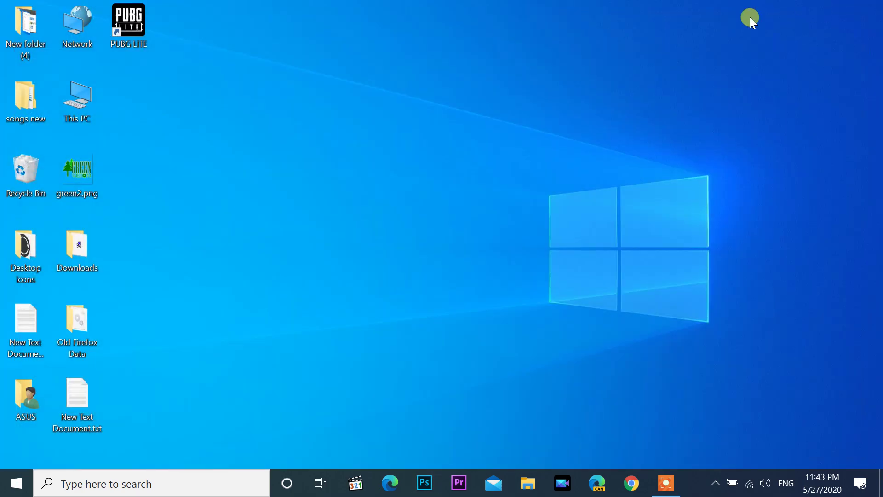
double_click(138, 22)
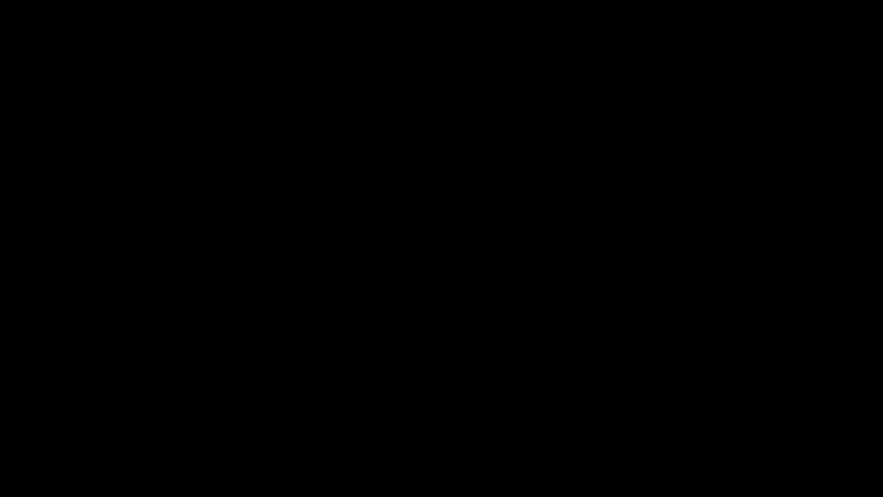